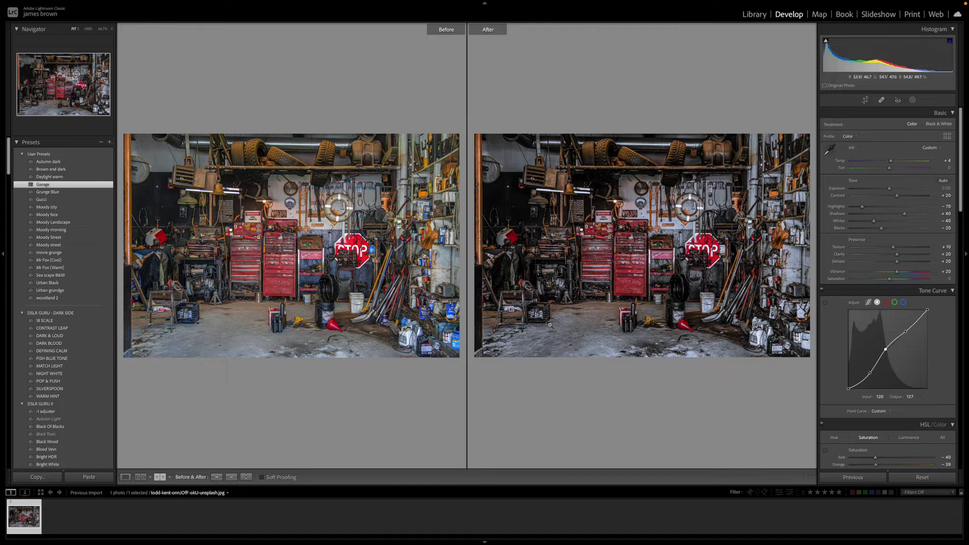
Reset all edits on the garage photo and switch from the before/after comparison to the single-photo view
left_click(914, 479)
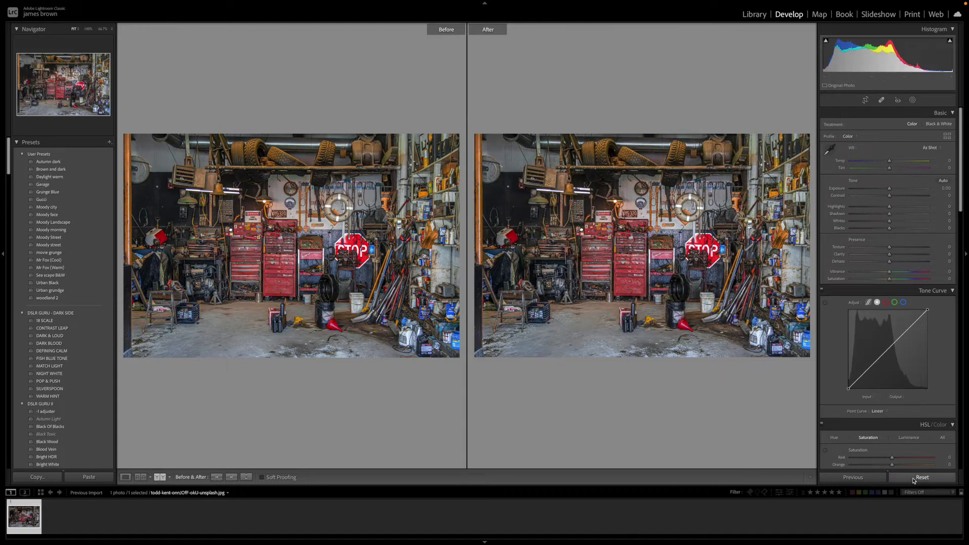
key("y")
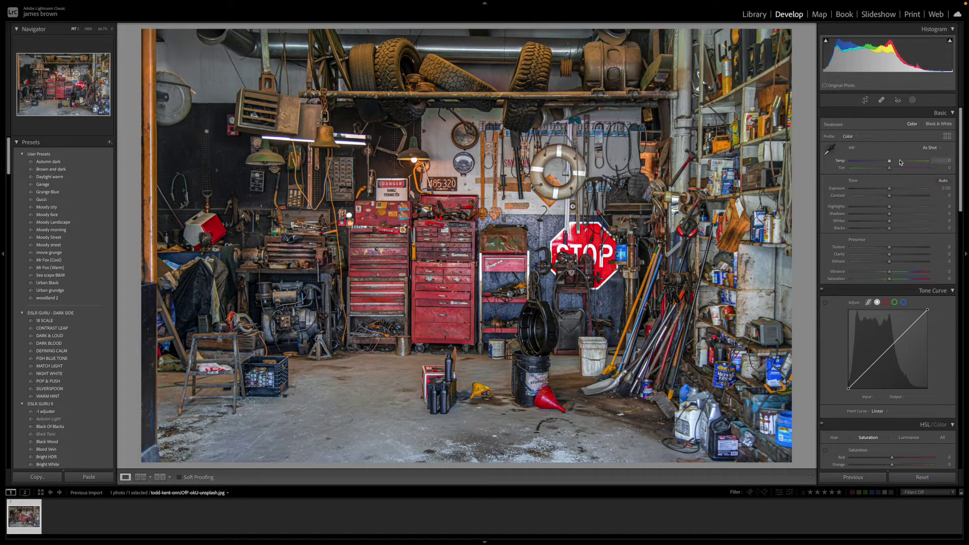
Set the photo's temperature to +4, contrast +20, highlights -72, shadows +37, whites -40 and blacks -41
left_click_drag(890, 162, 891, 162)
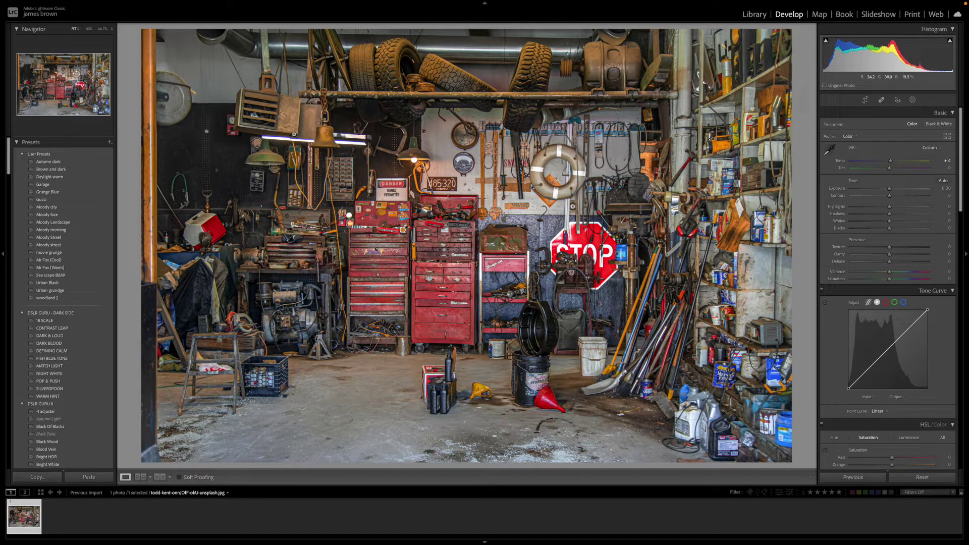
left_click_drag(889, 196, 898, 197)
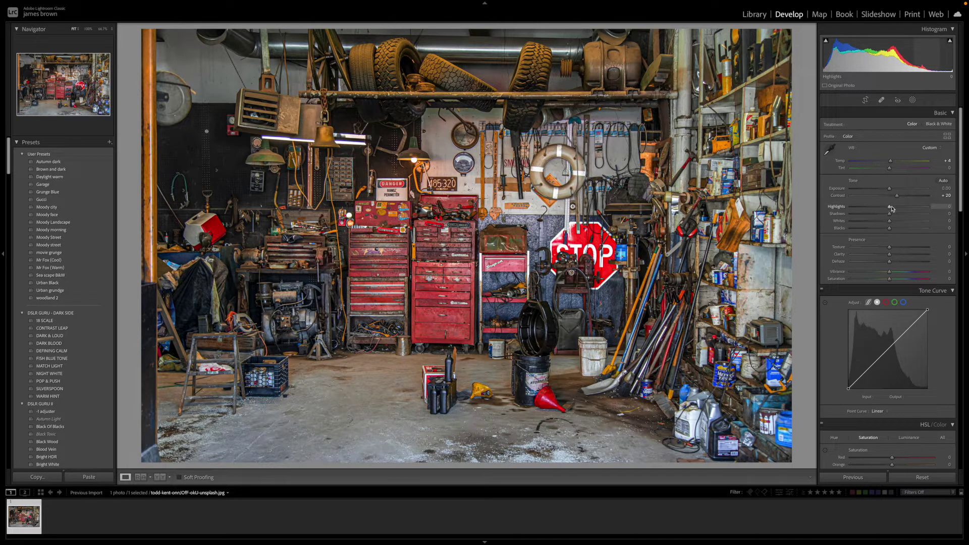
left_click_drag(890, 208, 861, 208)
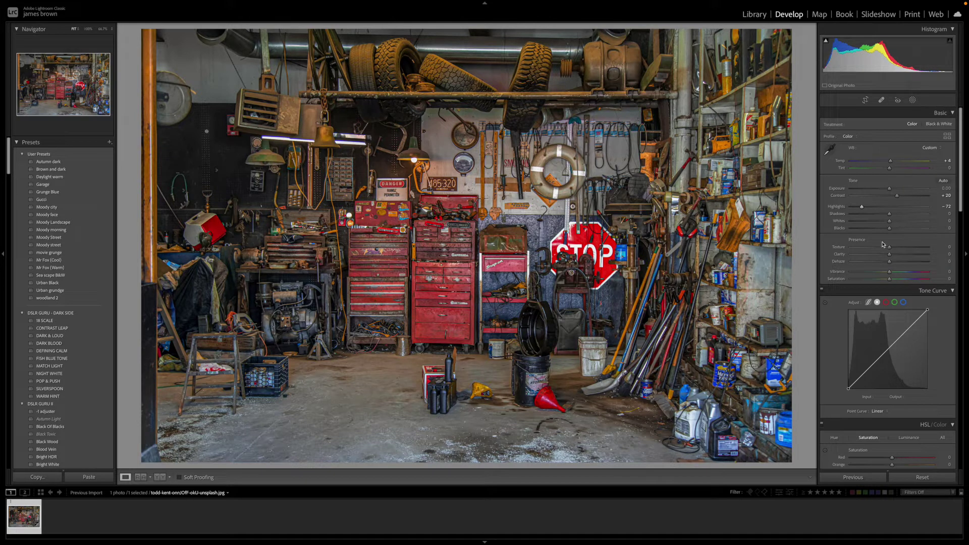
left_click_drag(898, 215, 903, 216)
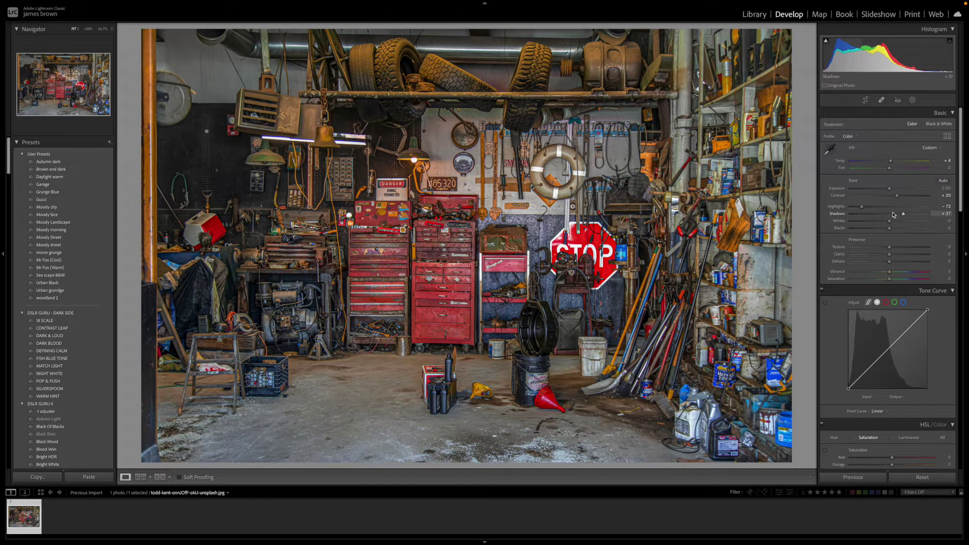
mouse_move(889, 221)
left_mouse_down()
mouse_move(864, 224)
mouse_move(876, 216)
mouse_move(868, 224)
mouse_move(888, 229)
mouse_move(872, 230)
left_mouse_up()
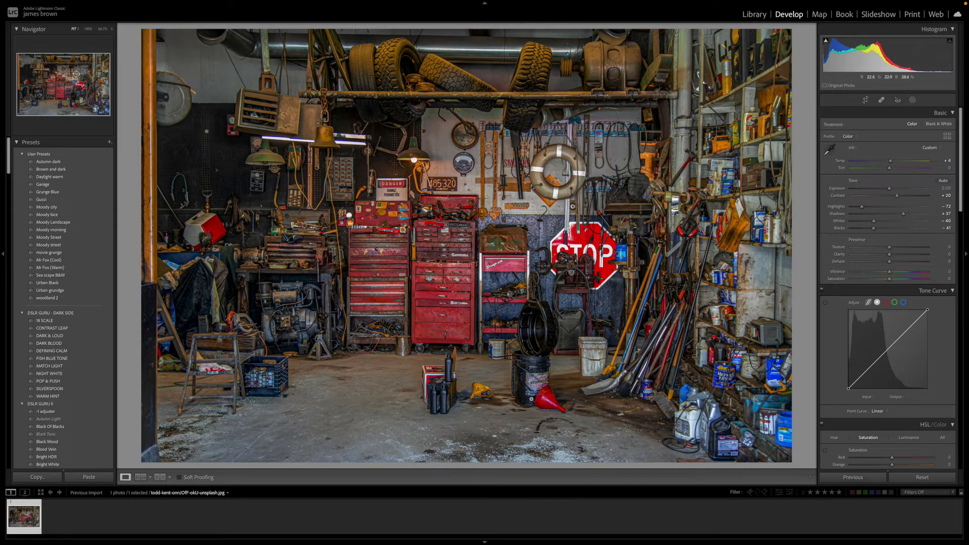
Set the photo's texture to +10, and its clarity, dehaze and vibrance to +20 each
scroll(840, 260, "down", 1)
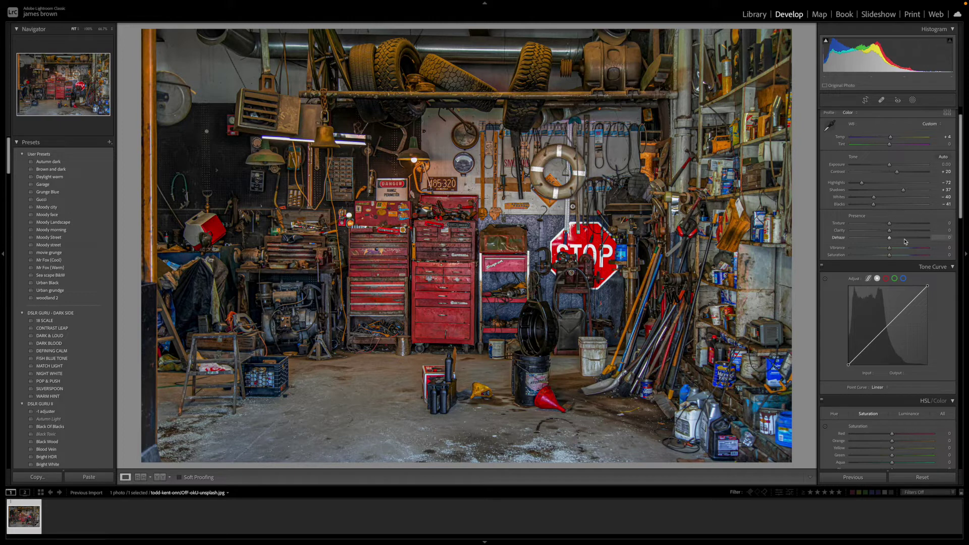
left_click(890, 225)
left_click_drag(890, 226, 894, 226)
left_click_drag(890, 230, 898, 233)
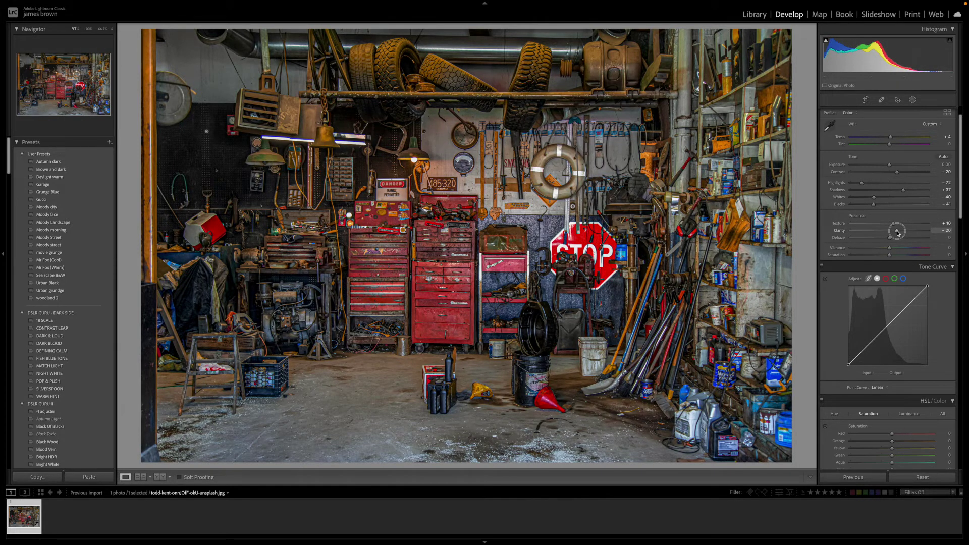
left_click_drag(898, 232, 897, 232)
left_click_drag(890, 239, 899, 241)
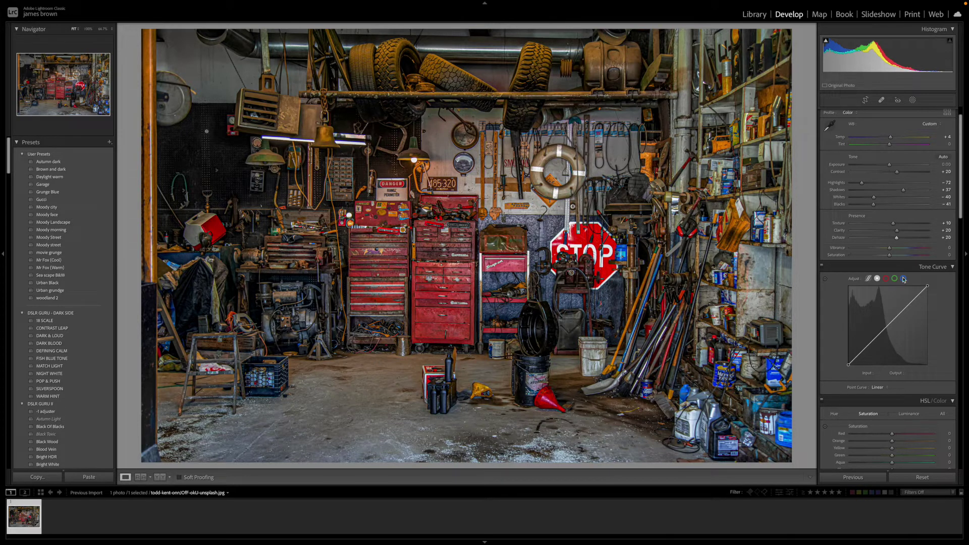
left_click_drag(889, 249, 896, 249)
Add three points to the tone curve, lowering the shadow point to output about 51 and placing the midpoint at input 121, output 124
scroll(888, 328, "down", 3)
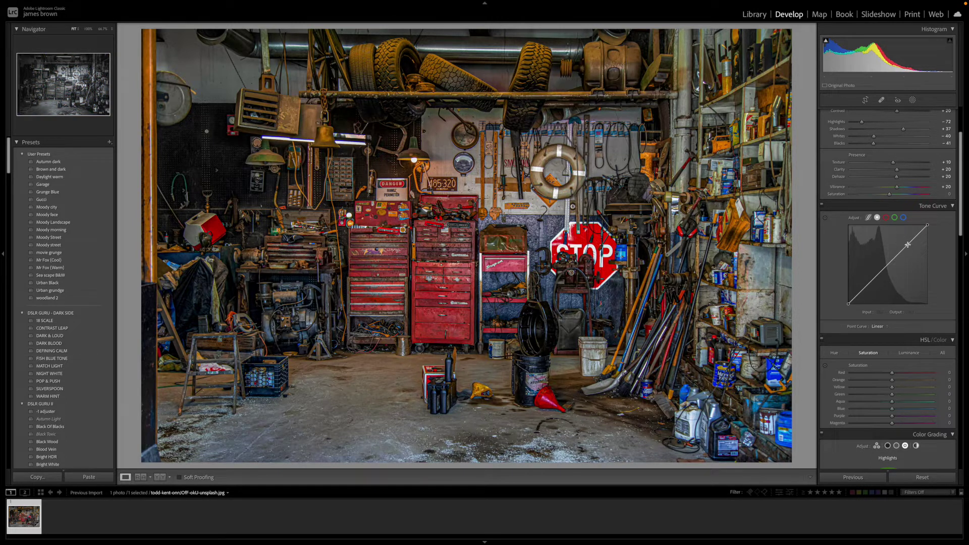
left_click(907, 245)
left_click(887, 264)
left_click_drag(867, 287, 866, 283)
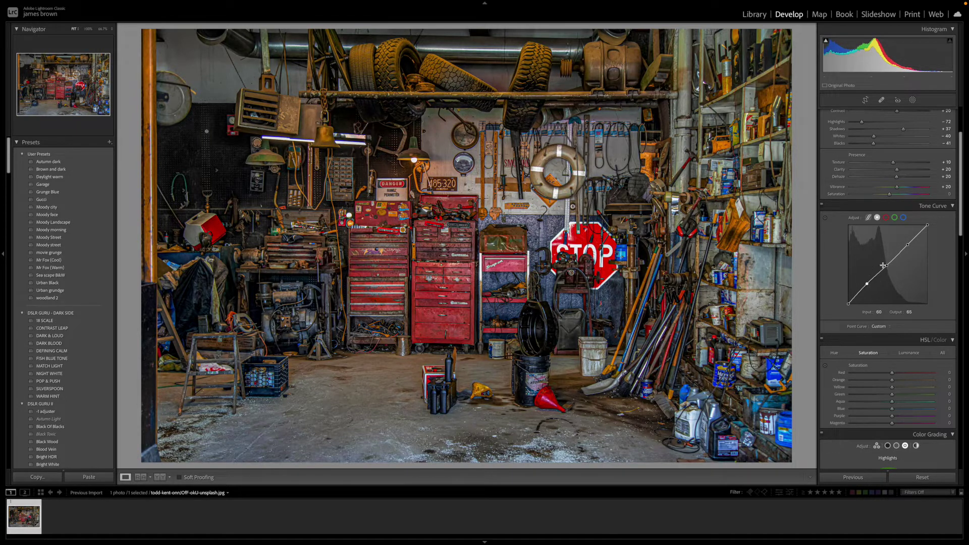
left_click_drag(868, 284, 869, 289)
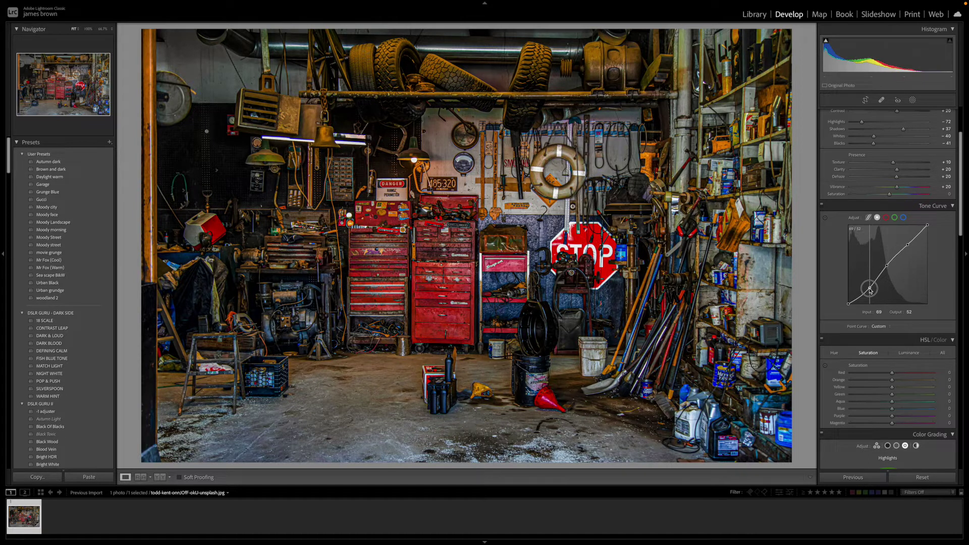
left_click_drag(869, 291, 869, 291)
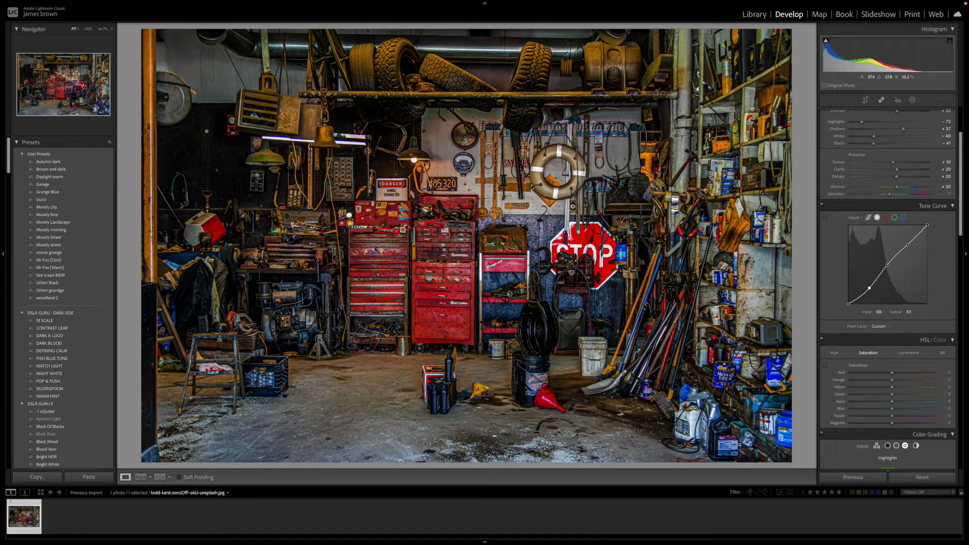
left_click_drag(887, 265, 886, 265)
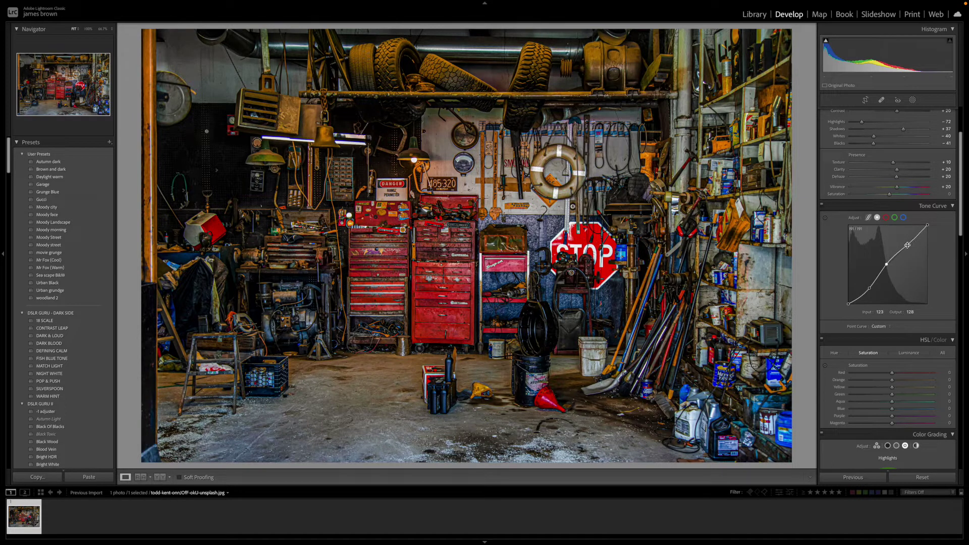
left_click_drag(906, 245, 887, 266)
left_click_drag(887, 266, 886, 268)
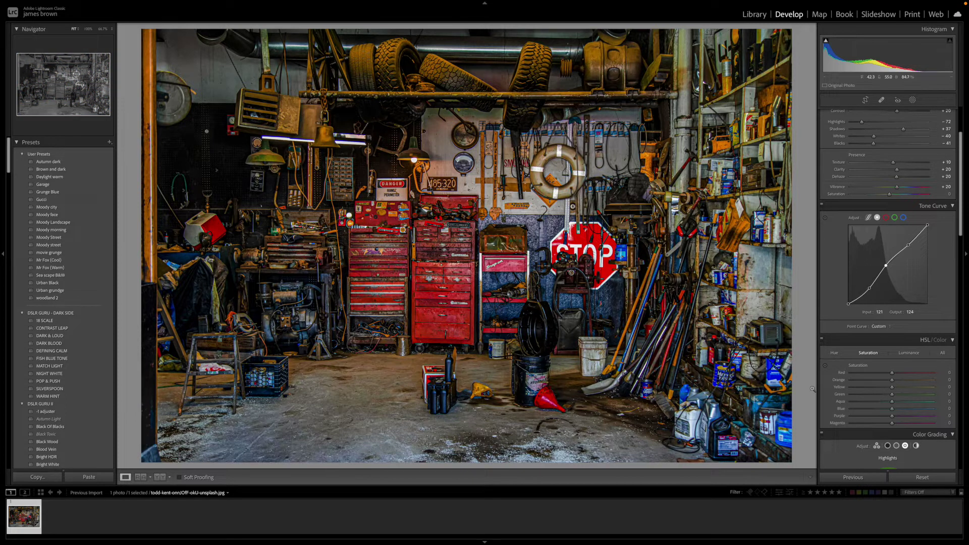
Show all the HSL adjustments together and set the orange and yellow hues to +10 each
scroll(903, 343, "down", 3)
scroll(902, 343, "down", 1)
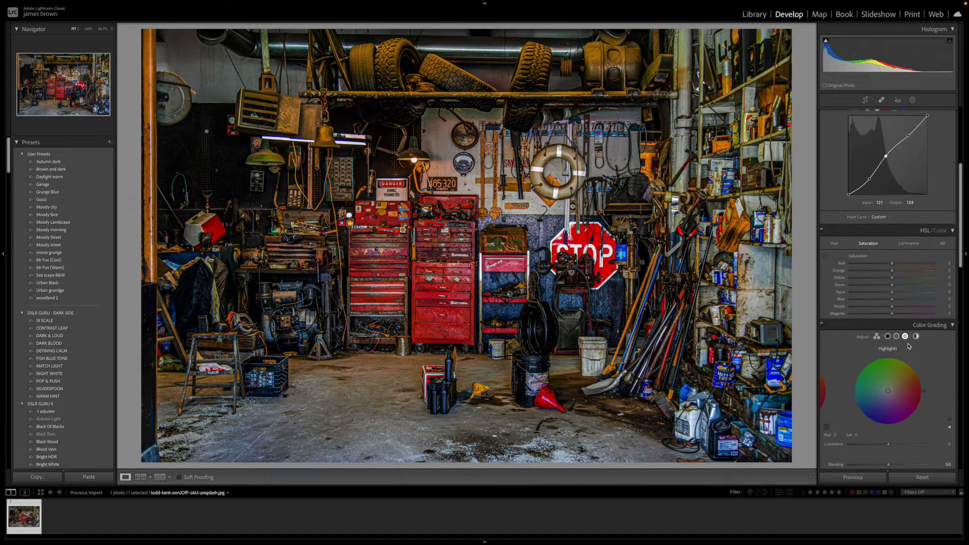
left_click(925, 194)
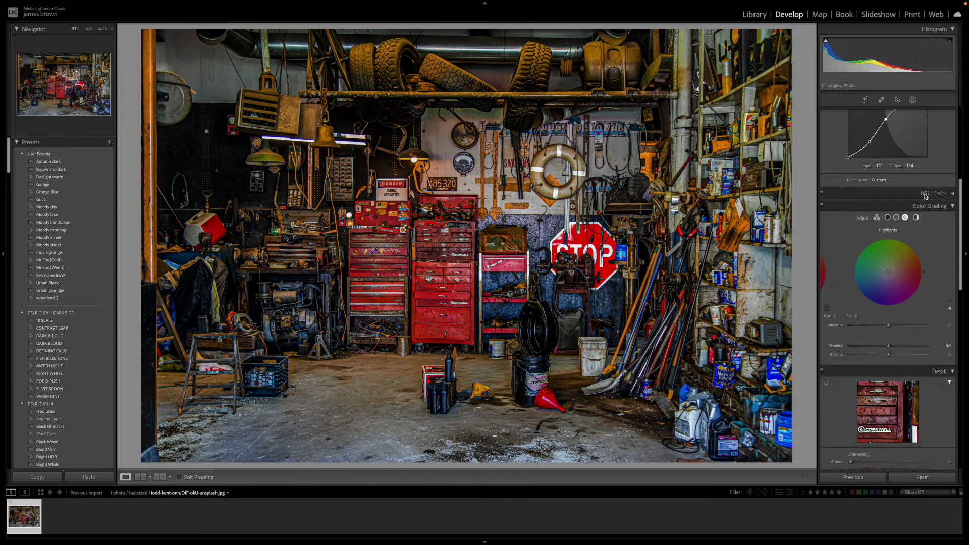
left_click(926, 194)
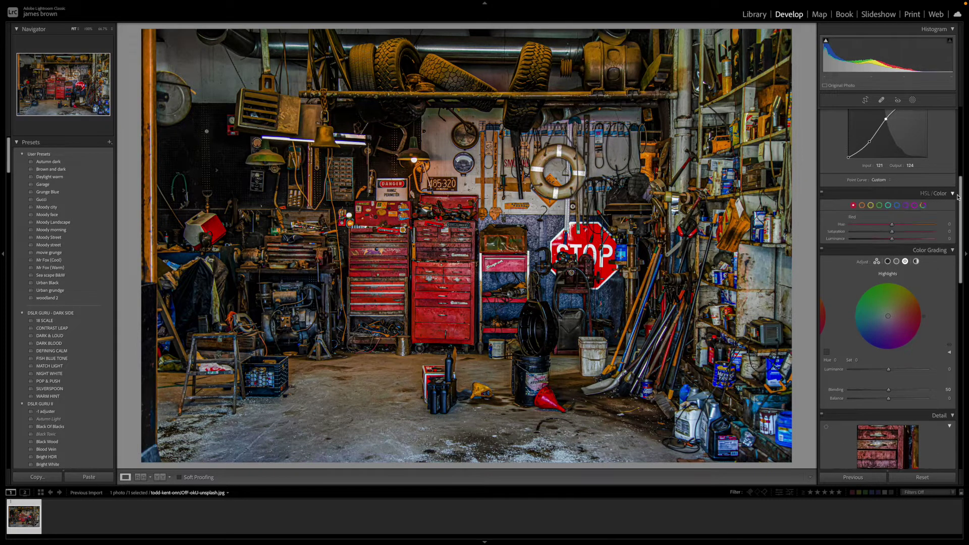
left_click(923, 194)
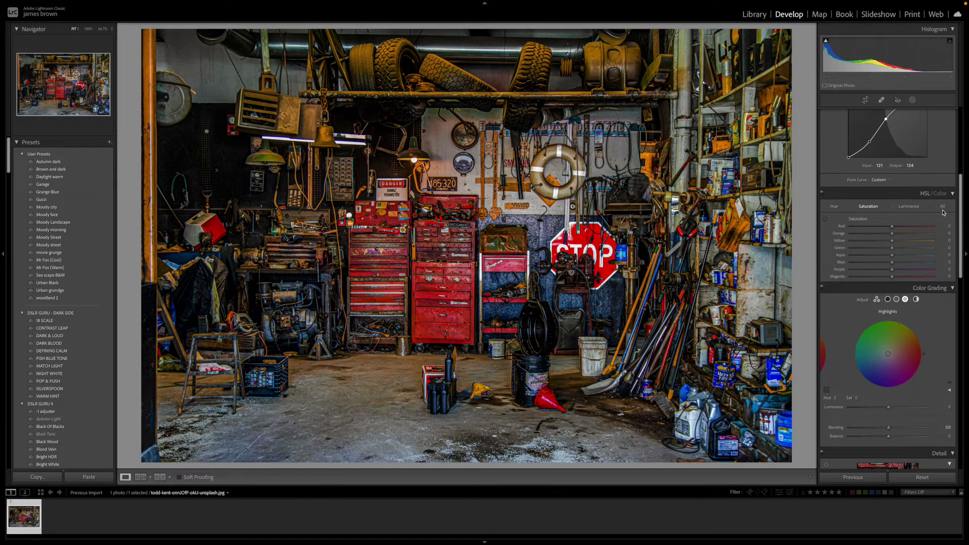
left_click(942, 208)
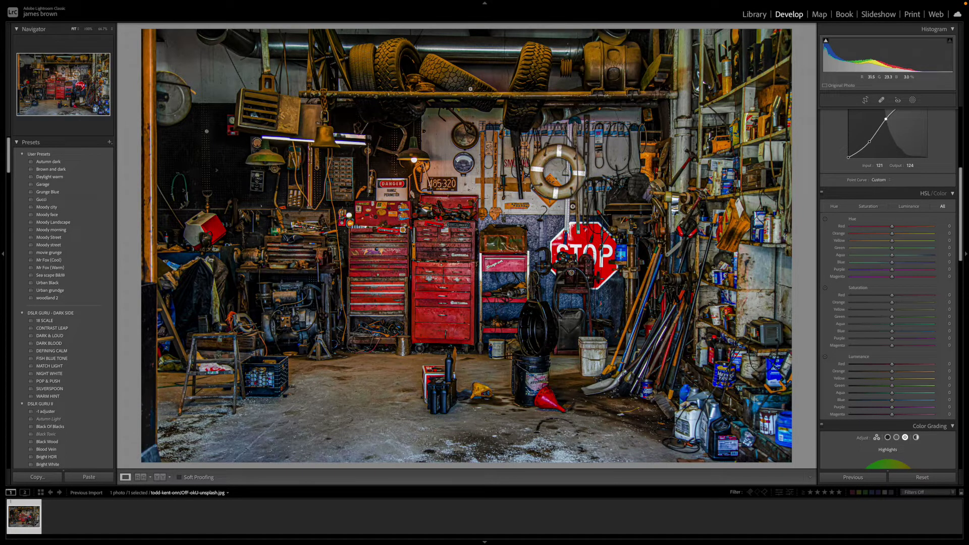
left_click(892, 235)
left_click(833, 208)
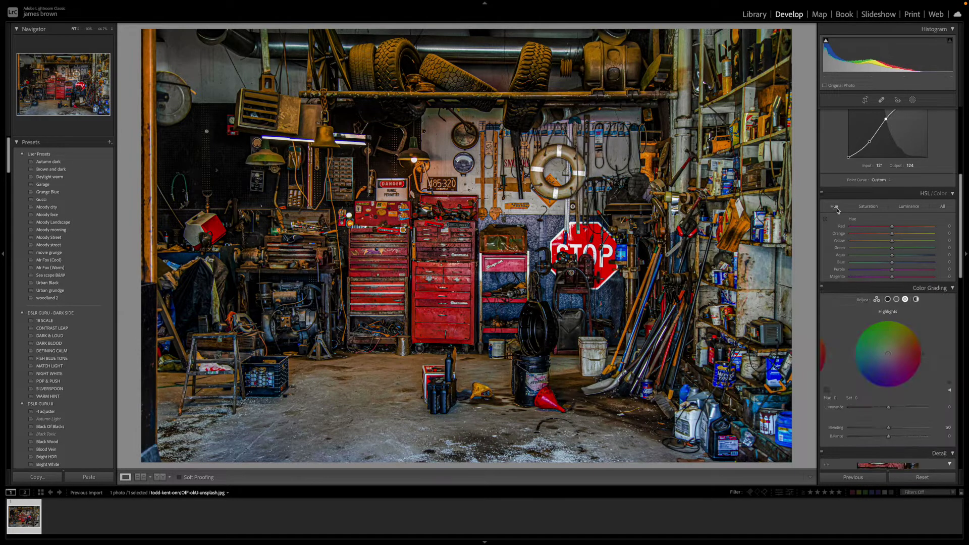
left_click(942, 206)
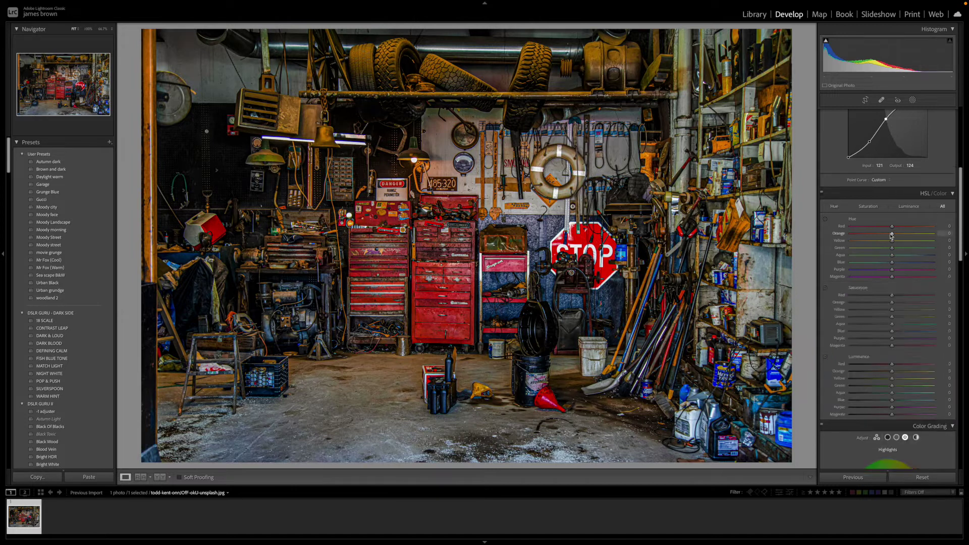
left_click_drag(892, 233, 895, 236)
left_click_drag(891, 241, 897, 242)
Reduce the saturation of red and orange to -40 each and of yellow to -70
scroll(927, 273, "down", 2)
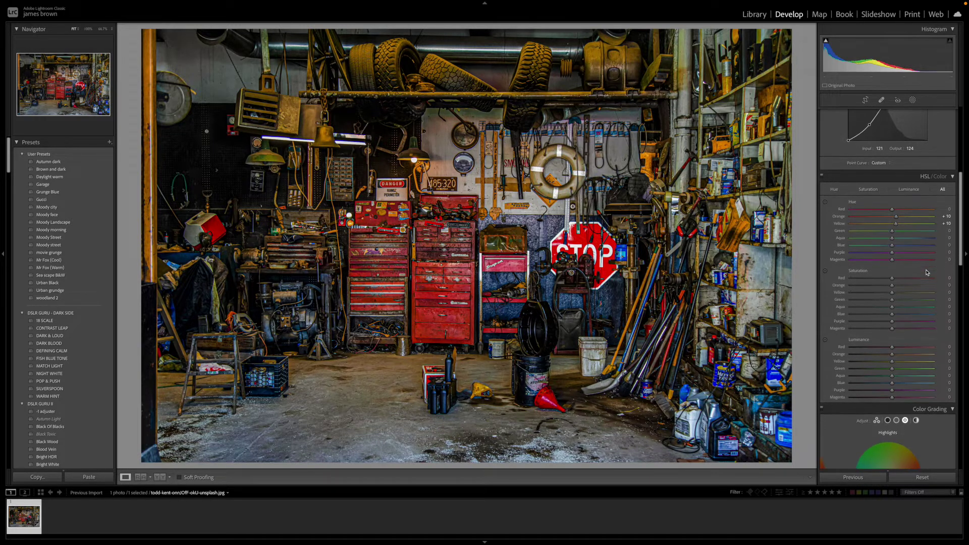
scroll(926, 273, "down", 2)
scroll(926, 272, "down", 1)
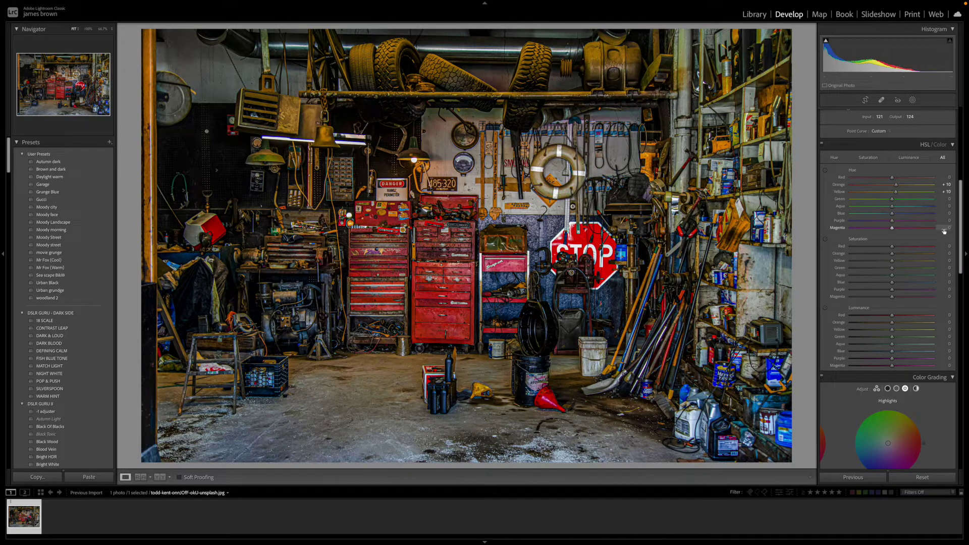
scroll(944, 233, "down", 2)
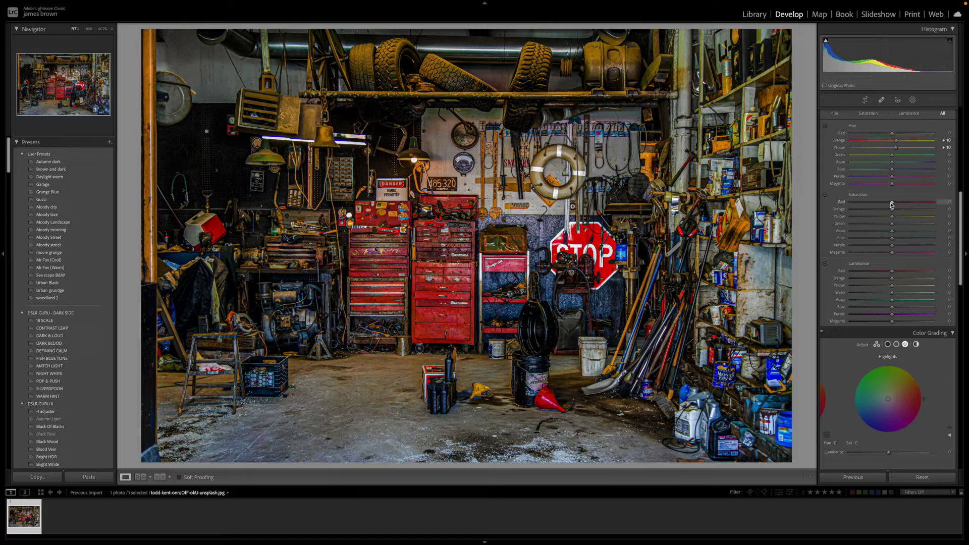
left_click_drag(891, 204, 874, 204)
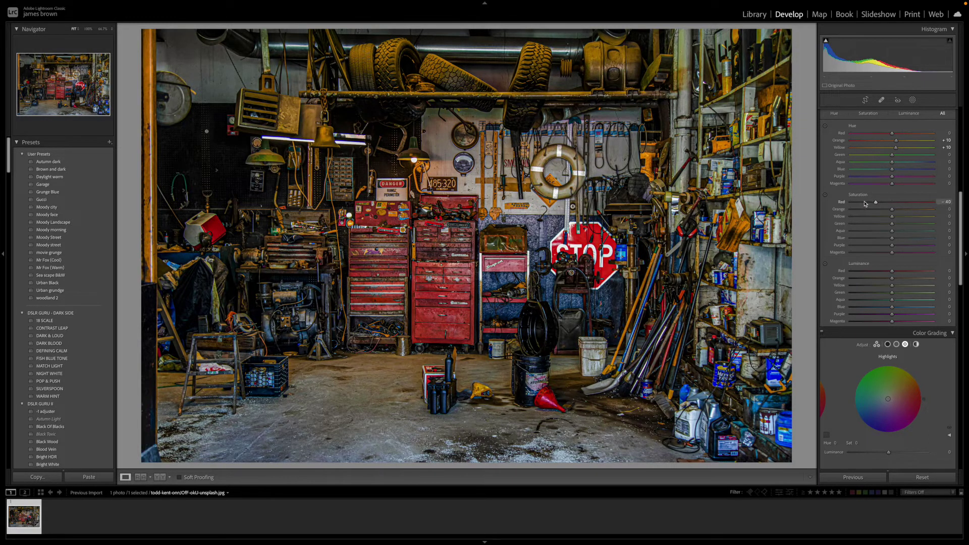
left_click_drag(891, 209, 876, 212)
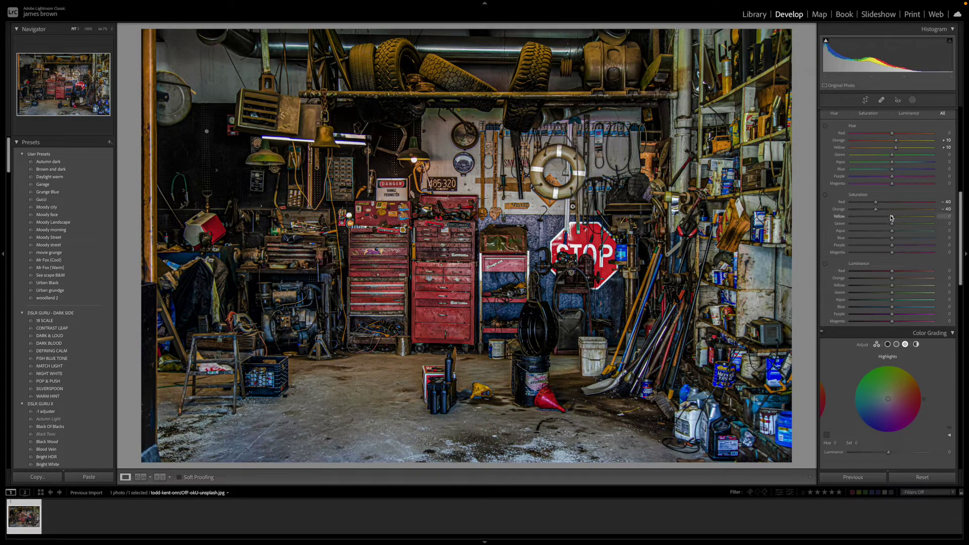
left_click_drag(892, 217, 891, 217)
left_click_drag(892, 218, 862, 217)
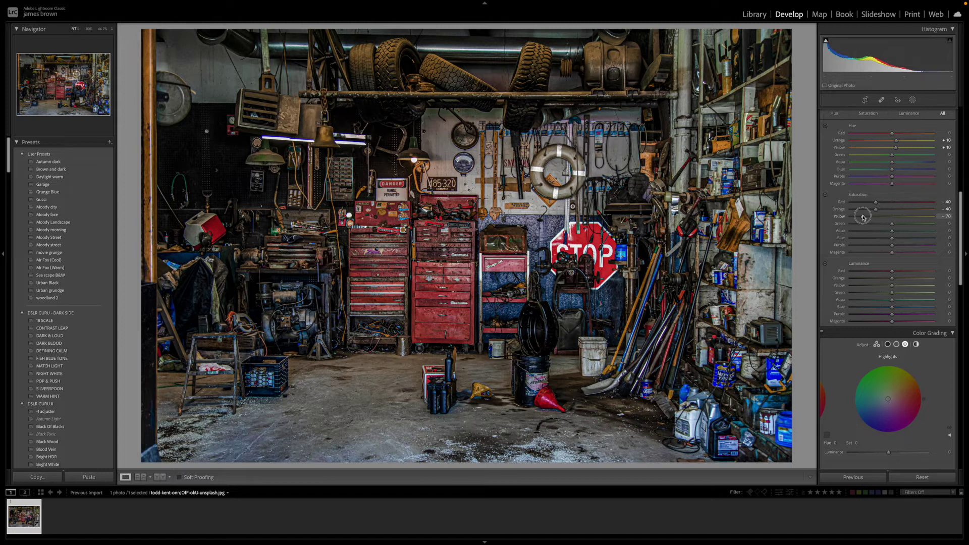
left_click_drag(862, 217, 863, 217)
Set the green, aqua, blue, purple and magenta saturation to -100 each, and the yellow saturation to -40
left_click_drag(893, 225, 849, 224)
left_click_drag(891, 231, 849, 252)
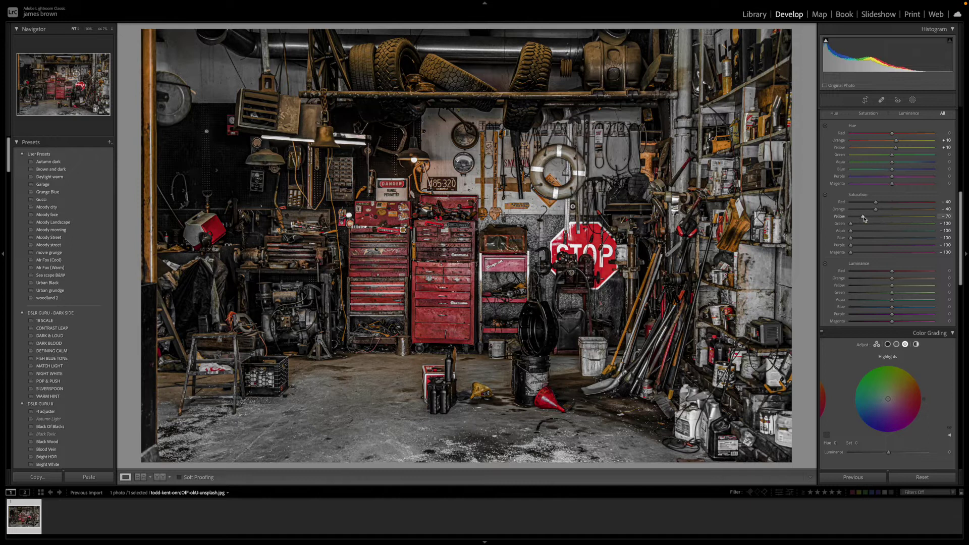
left_click_drag(863, 218, 873, 218)
left_click_drag(874, 218, 876, 218)
left_click_drag(875, 218, 876, 219)
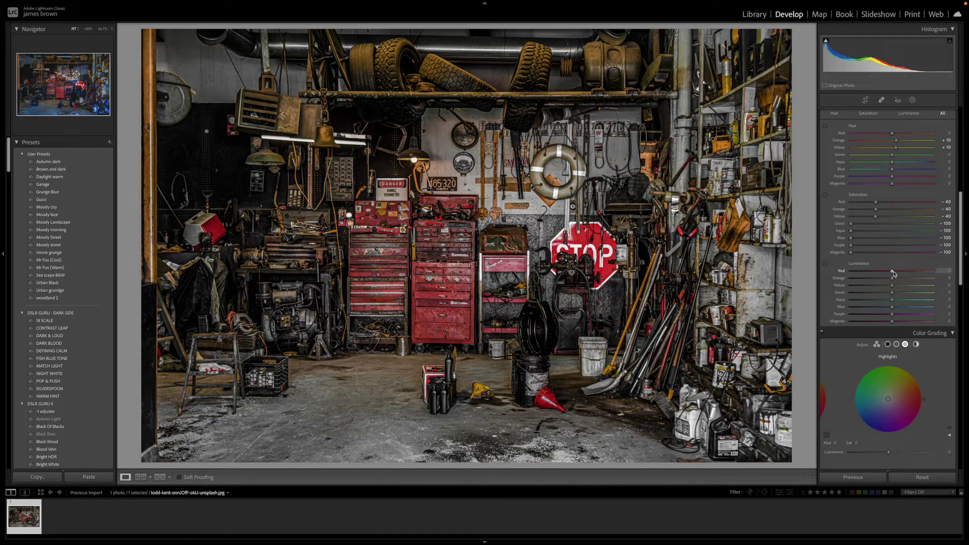
Set the red luminance to -20, the orange luminance to +10 and the yellow luminance to +20
left_click_drag(892, 273, 883, 273)
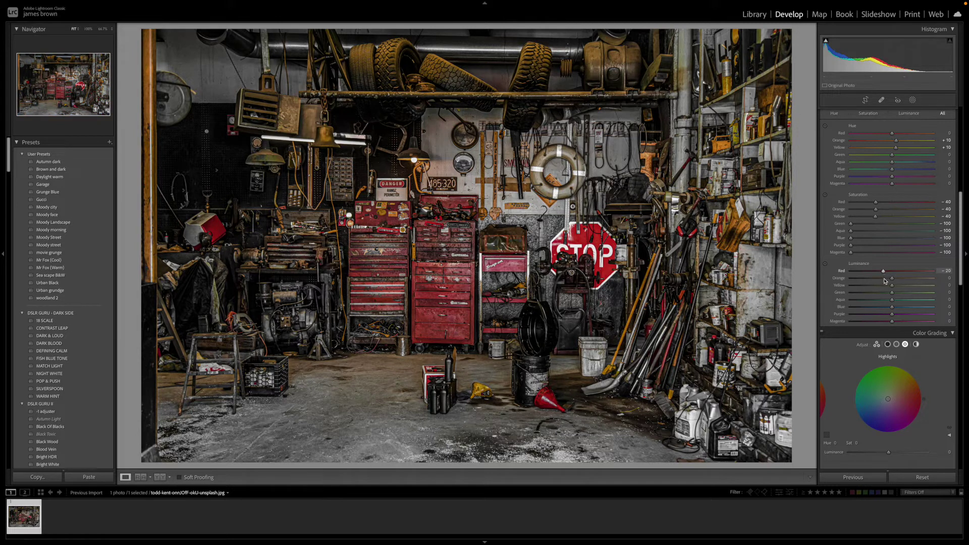
left_click_drag(892, 279, 893, 280)
left_click_drag(892, 285, 902, 288)
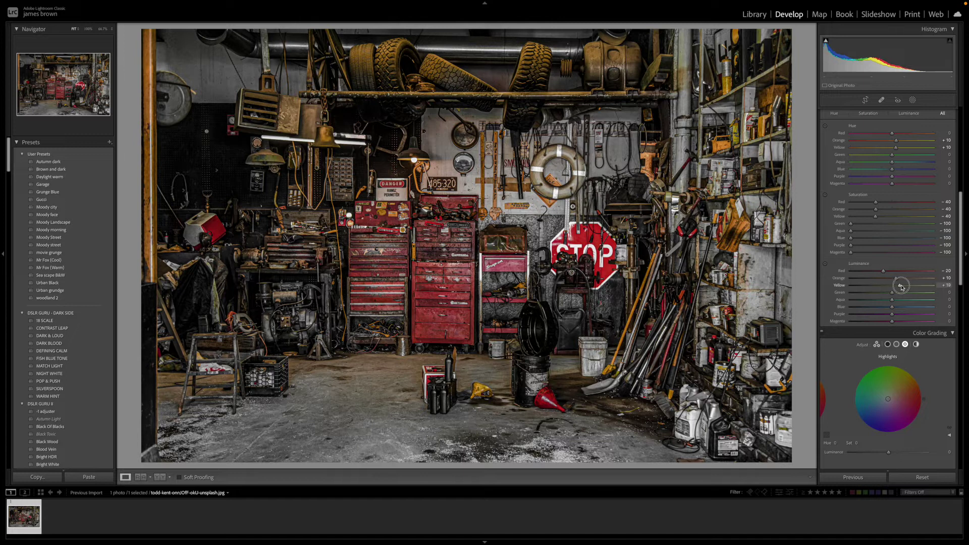
left_click_drag(902, 287, 902, 287)
scroll(905, 319, "down", 3)
scroll(906, 319, "up", 4)
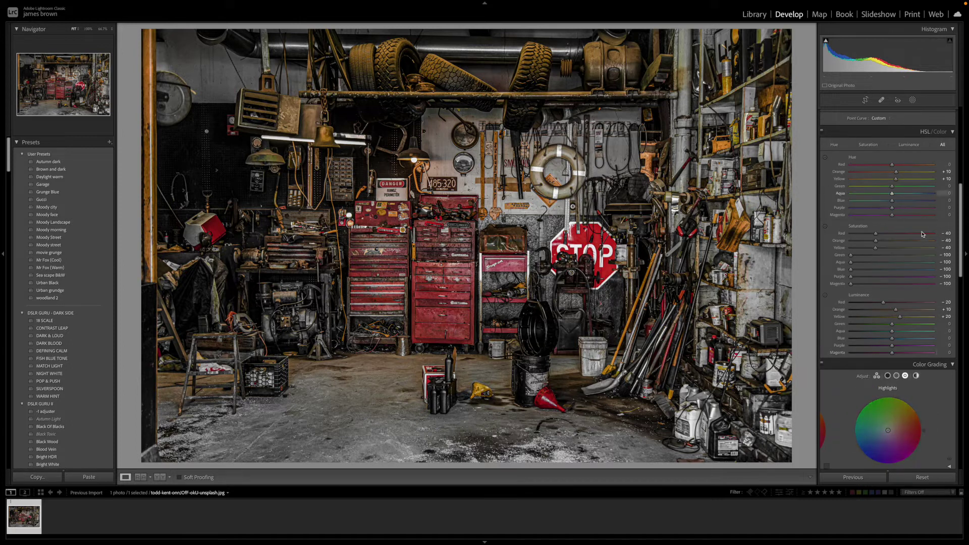
scroll(936, 245, "down", 2)
scroll(937, 245, "down", 2)
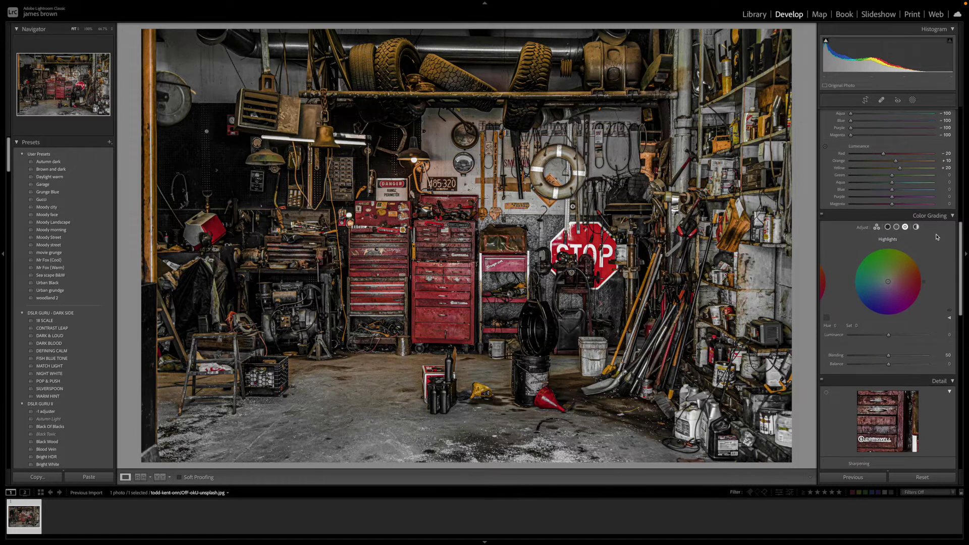
Try a blue tint for the highlights in Color Grading, with hue about 235 and saturation 21
scroll(936, 237, "down", 2)
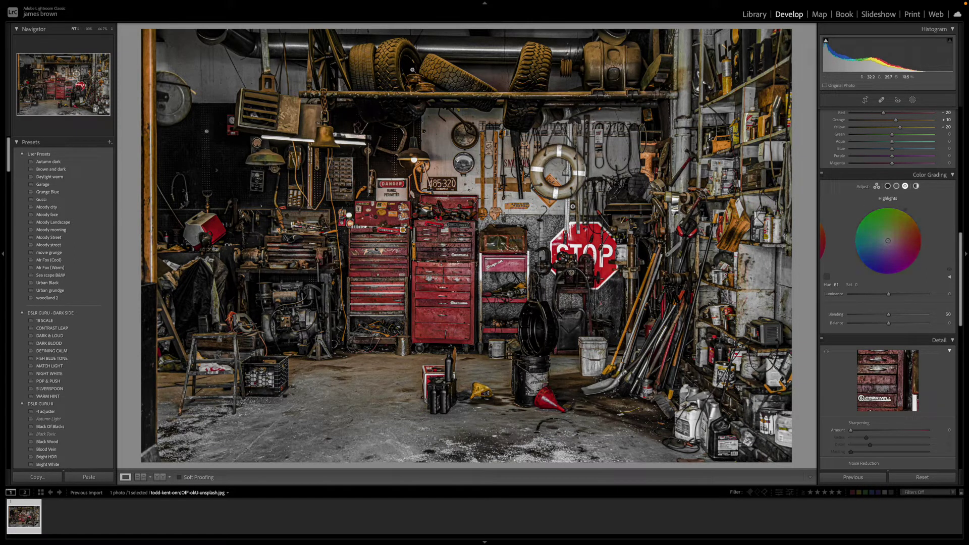
left_click_drag(925, 222, 923, 236)
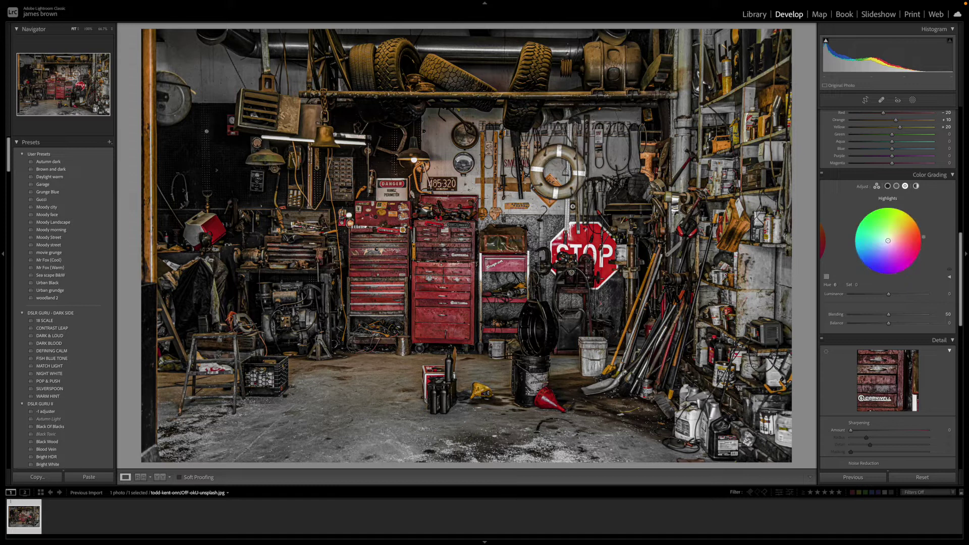
left_click_drag(872, 273, 868, 271)
left_click(837, 285)
type("233")
key("BackSpace")
key("BackSpace")
key("BackSpace")
type("289")
key("Return")
left_click_drag(899, 274, 874, 273)
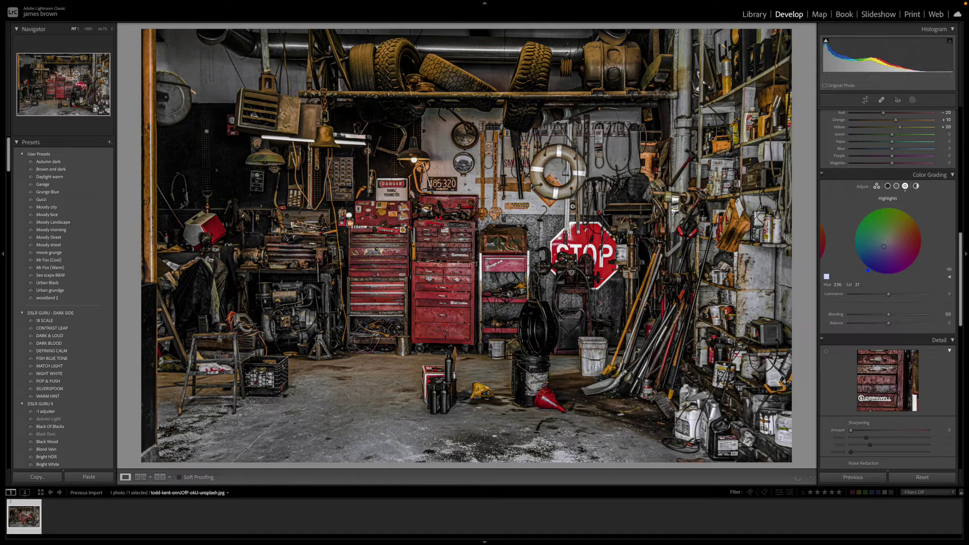
left_click(857, 286)
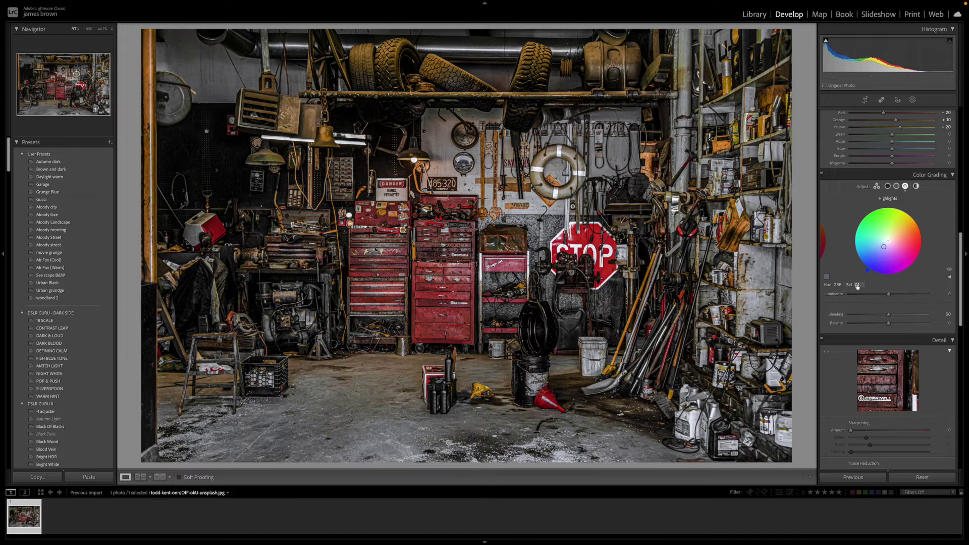
type("21")
Set the Color Grading highlights to hue 223 and saturation 39
left_click(837, 284)
type("223")
left_click(857, 285)
type("39")
key("Return")
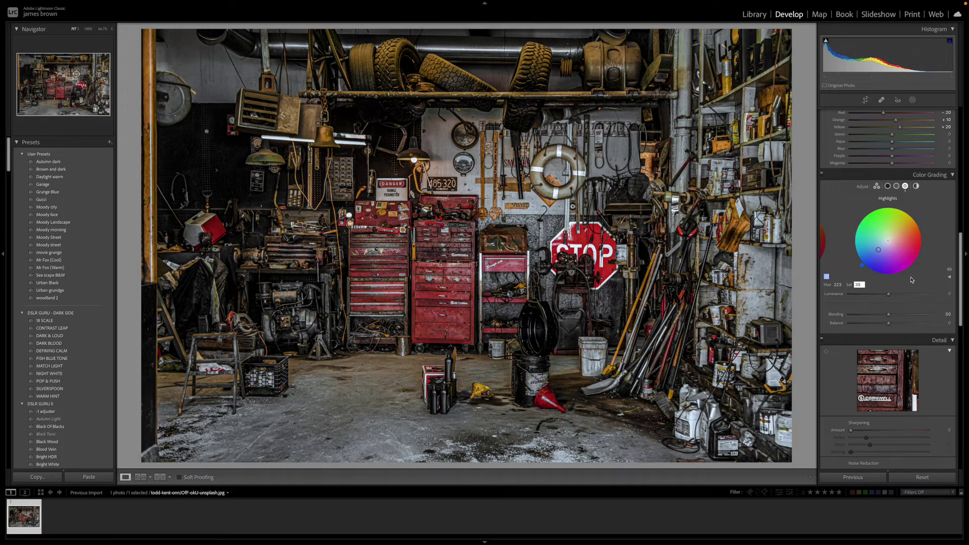
left_click(863, 277)
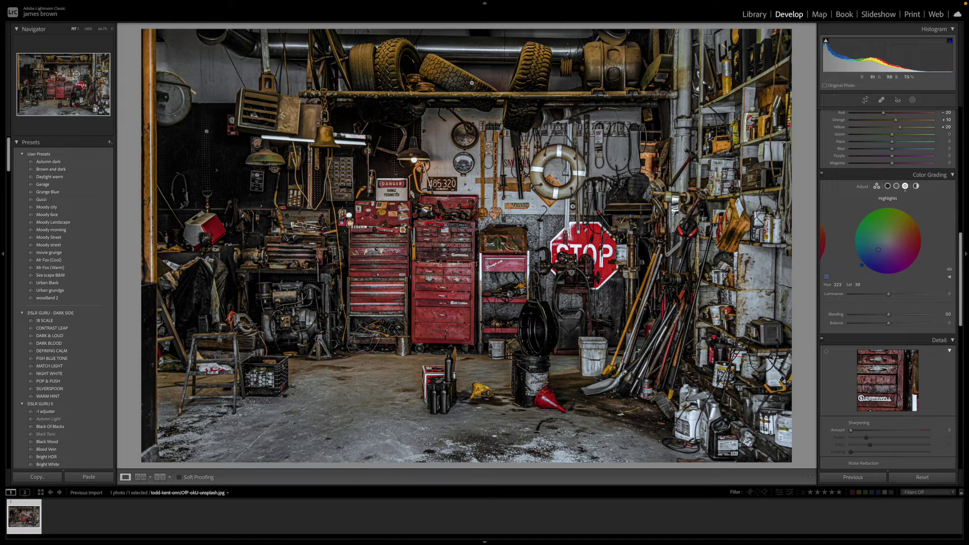
Try out different blending and balance amounts for the color grading and leave both slightly above their defaults
left_click(894, 316)
left_click_drag(895, 316, 964, 311)
left_click_drag(965, 311, 891, 316)
left_click_drag(891, 316, 900, 317)
mouse_move(889, 324)
left_mouse_down()
mouse_move(939, 324)
mouse_move(806, 325)
mouse_move(897, 326)
left_mouse_up()
left_click_drag(897, 326, 897, 326)
left_click_drag(868, 325, 902, 326)
left_click(902, 325)
left_click_drag(901, 326, 900, 326)
left_click_drag(898, 325, 895, 326)
Set the luminance noise reduction to 10 and raise the color noise reduction slightly
scroll(895, 326, "down", 6)
scroll(896, 326, "down", 4)
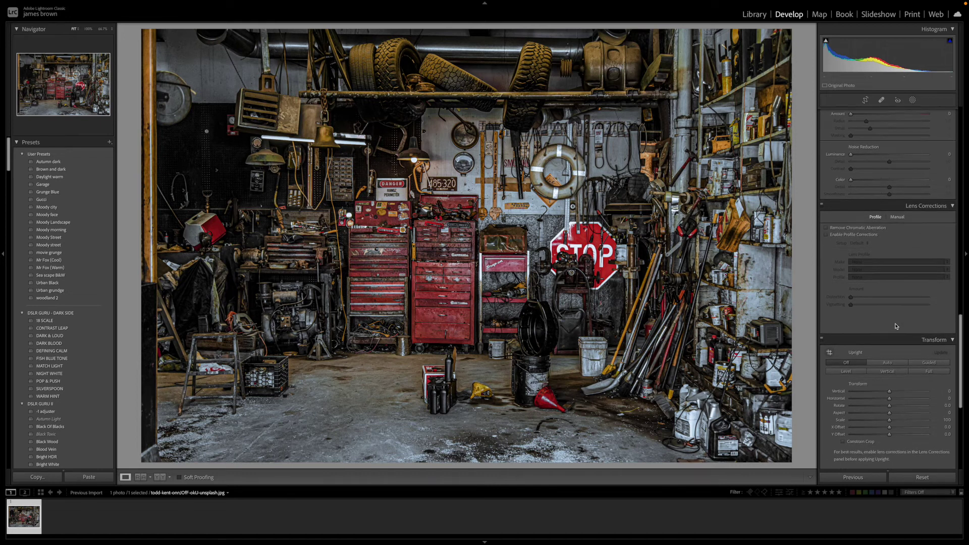
scroll(896, 326, "up", 2)
left_click_drag(850, 219, 859, 219)
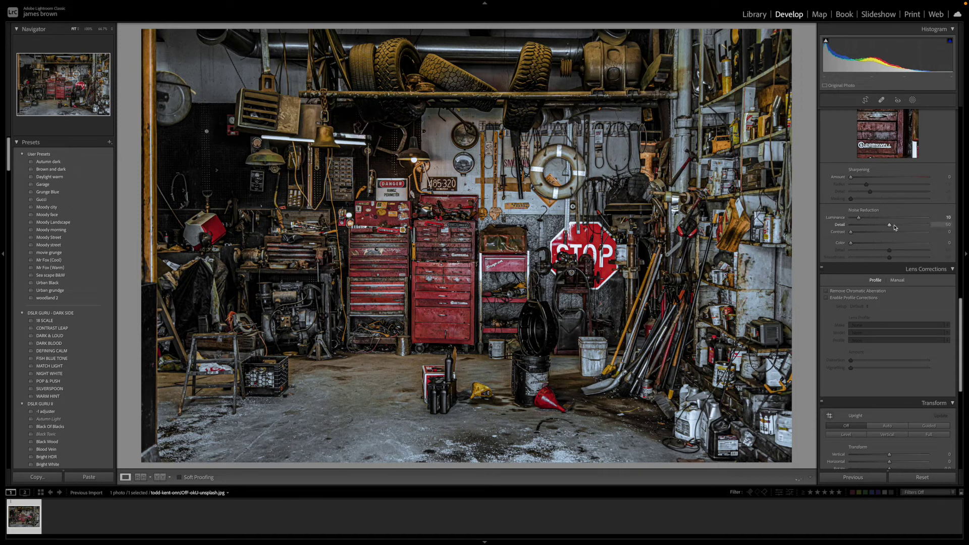
left_click_drag(851, 244, 860, 244)
Compare the before and after versions side by side, examining the floor, red tool chests, tires, stop sign and shelves up close, and return to the single view
scroll(866, 361, "down", 5)
scroll(867, 362, "up", 15)
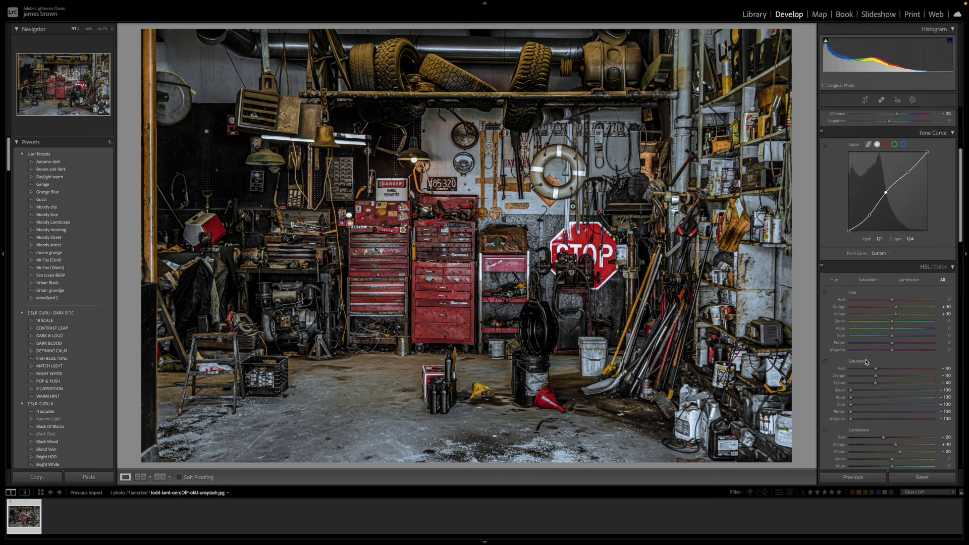
scroll(867, 362, "up", 5)
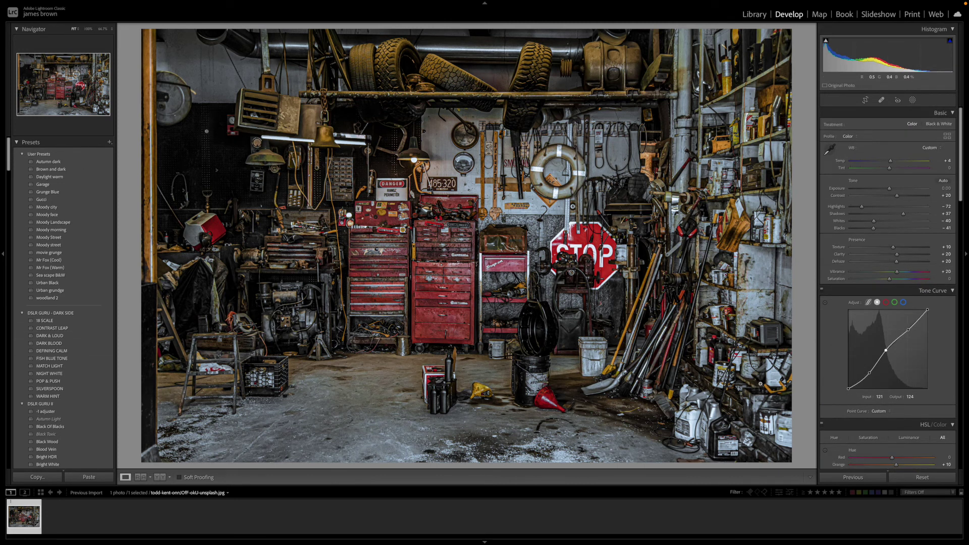
key("y")
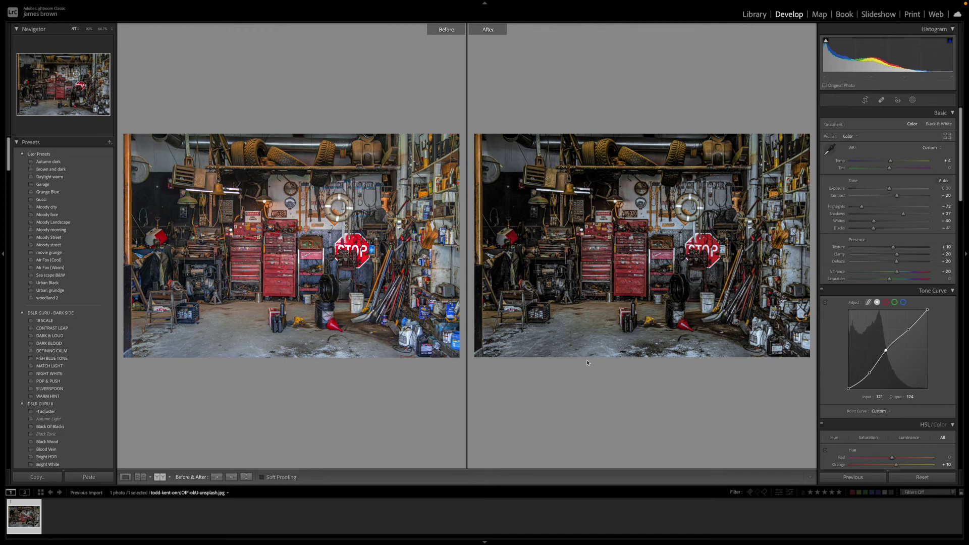
left_click(554, 335)
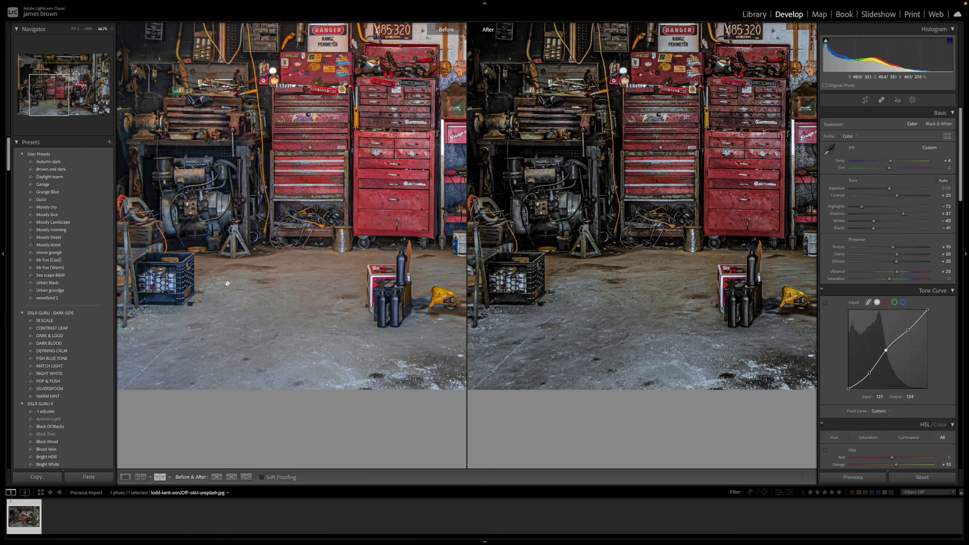
scroll(691, 227, "up", 5)
scroll(691, 227, "right", 4)
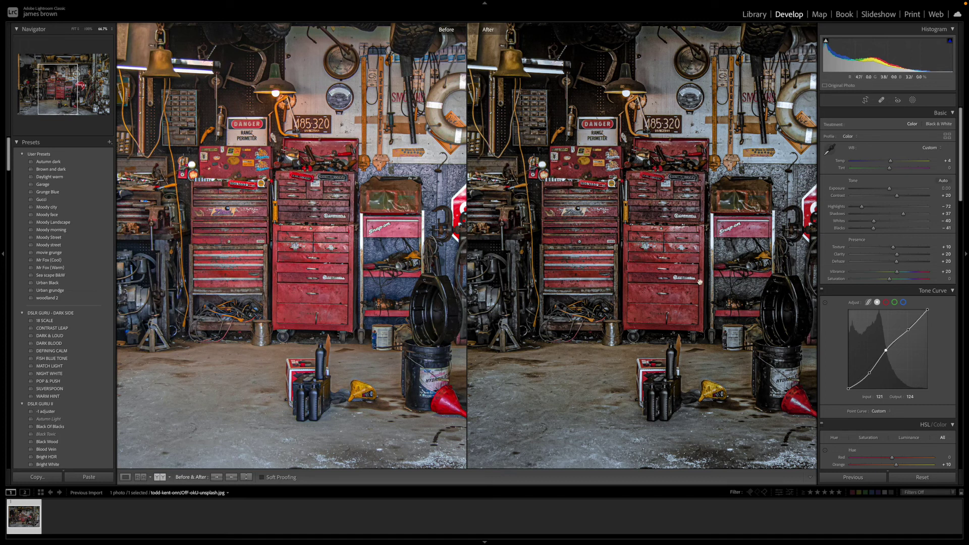
left_click_drag(677, 75, 643, 118)
scroll(642, 118, "up", 5)
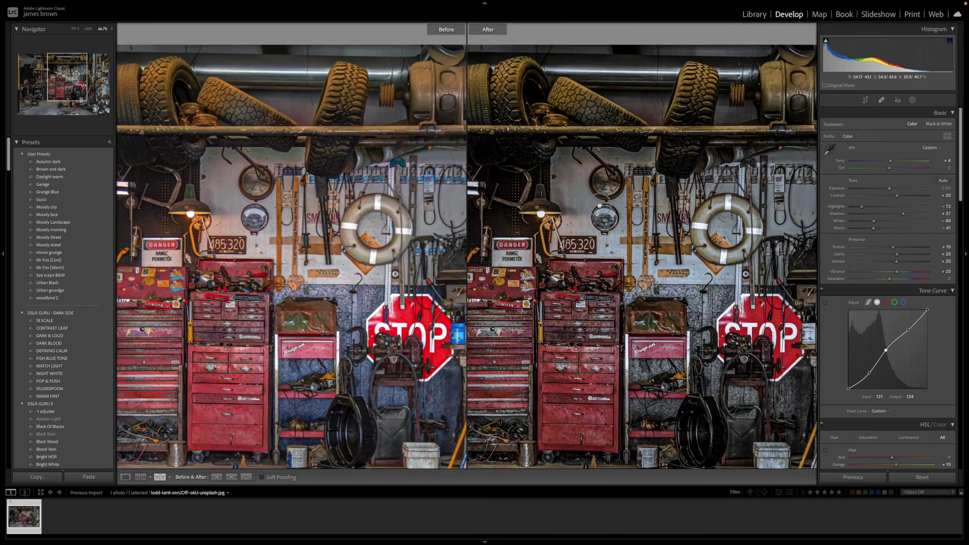
scroll(656, 123, "up", 2)
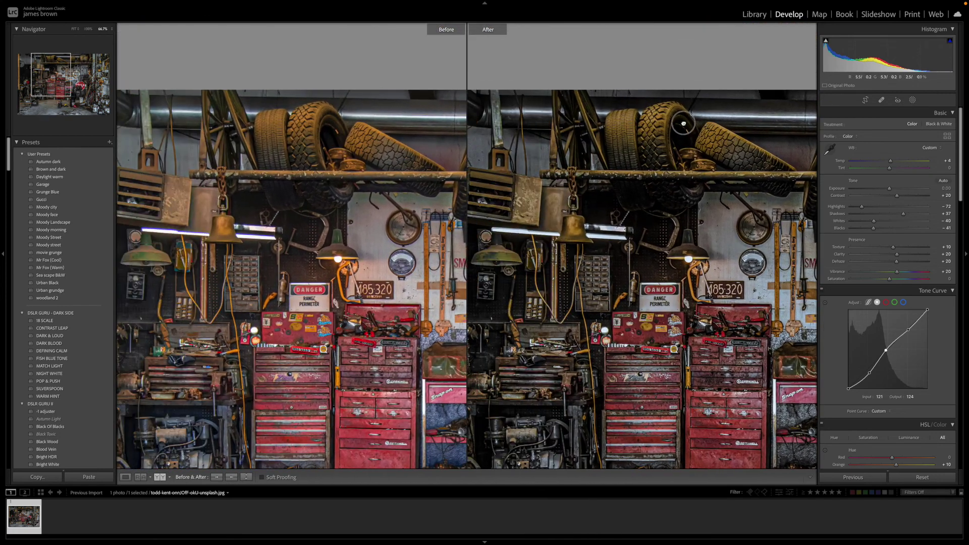
scroll(638, 150, "up", 1)
scroll(625, 149, "right", 3)
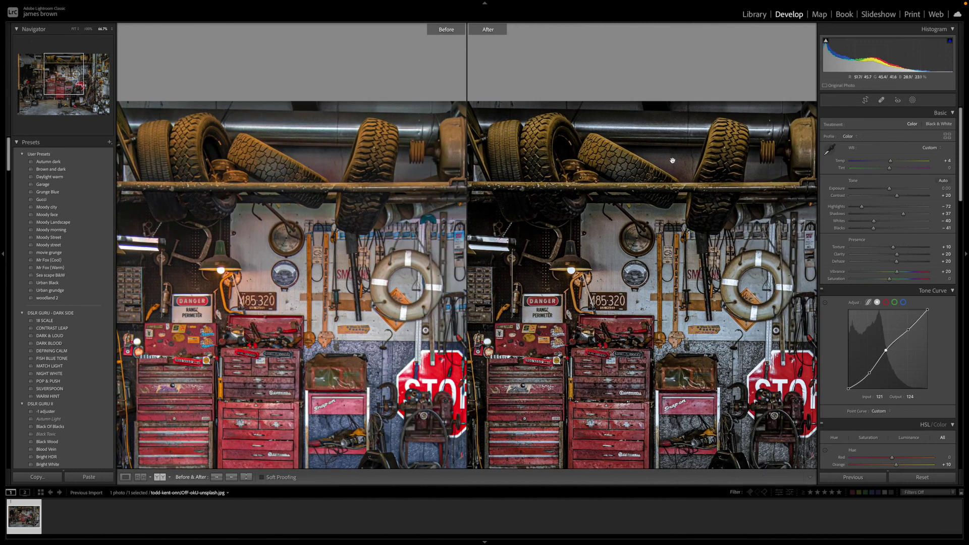
scroll(716, 145, "right", 1)
scroll(716, 145, "right", 4)
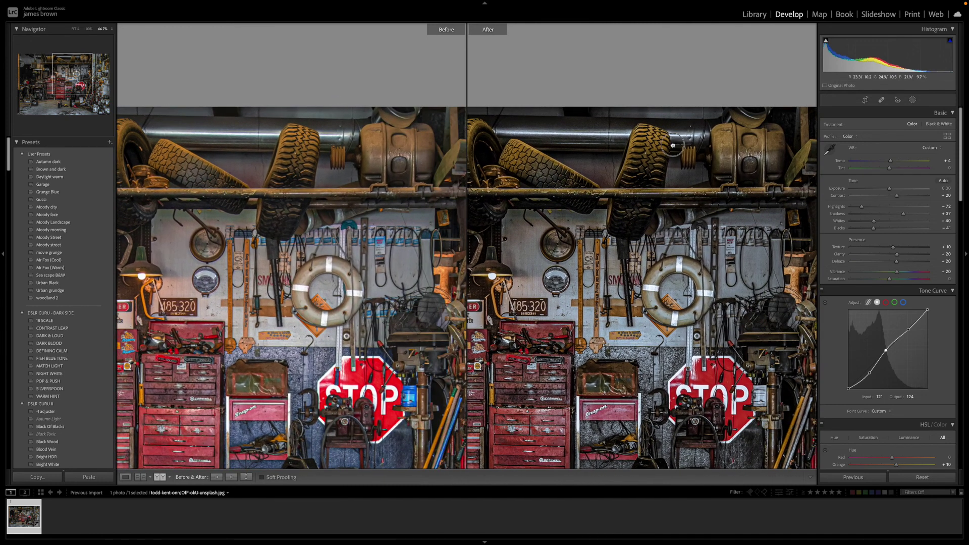
scroll(701, 161, "right", 4)
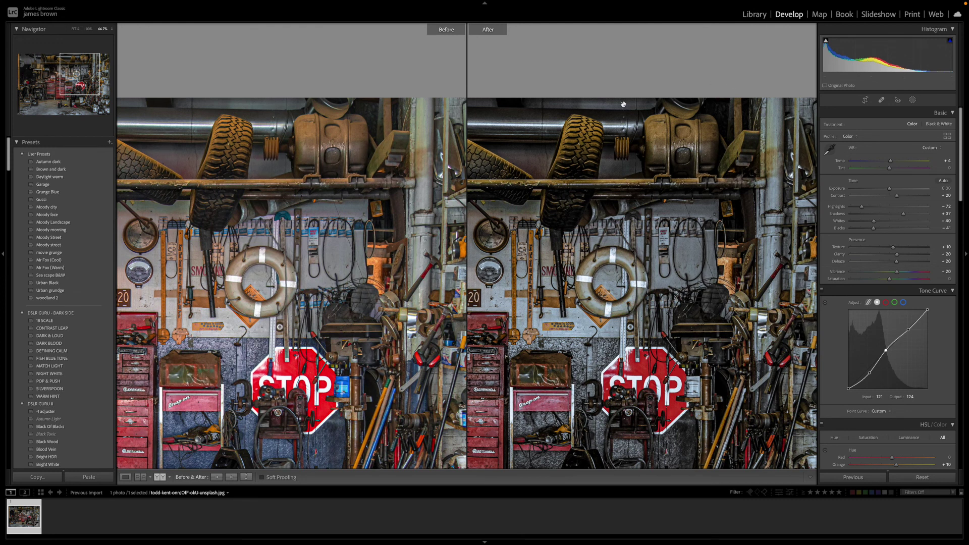
scroll(670, 187, "down", 3)
scroll(670, 187, "right", 2)
scroll(670, 188, "down", 8)
scroll(670, 188, "right", 5)
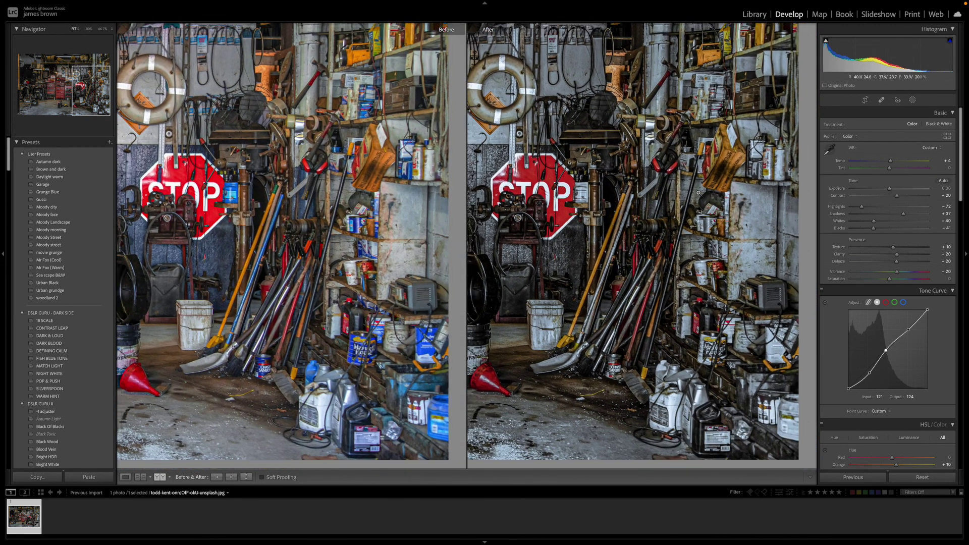
left_click(698, 192)
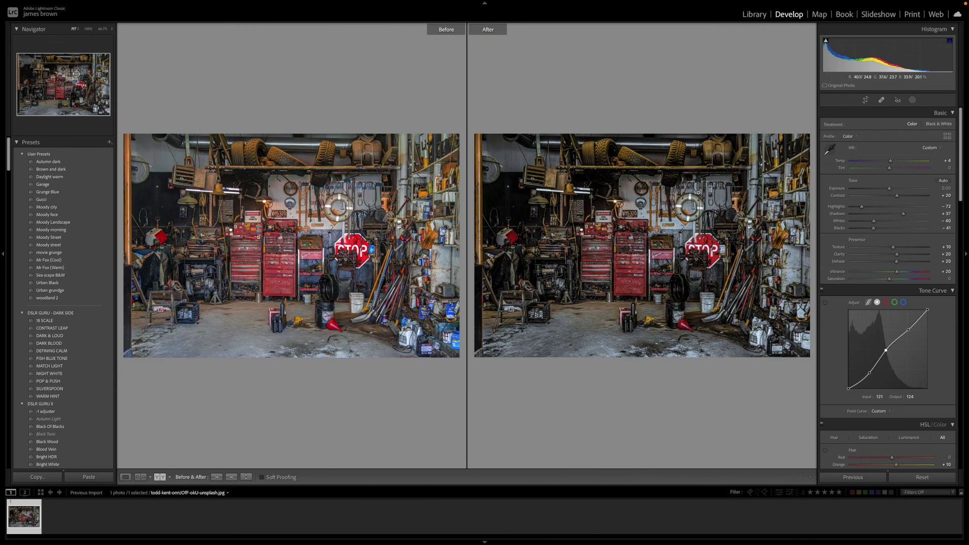
key("y")
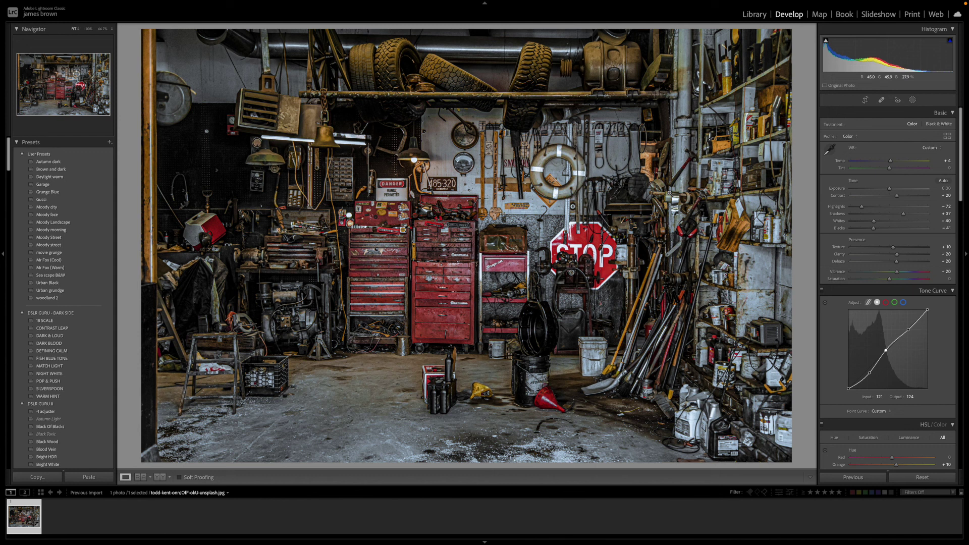
mouse_move(815, 3)
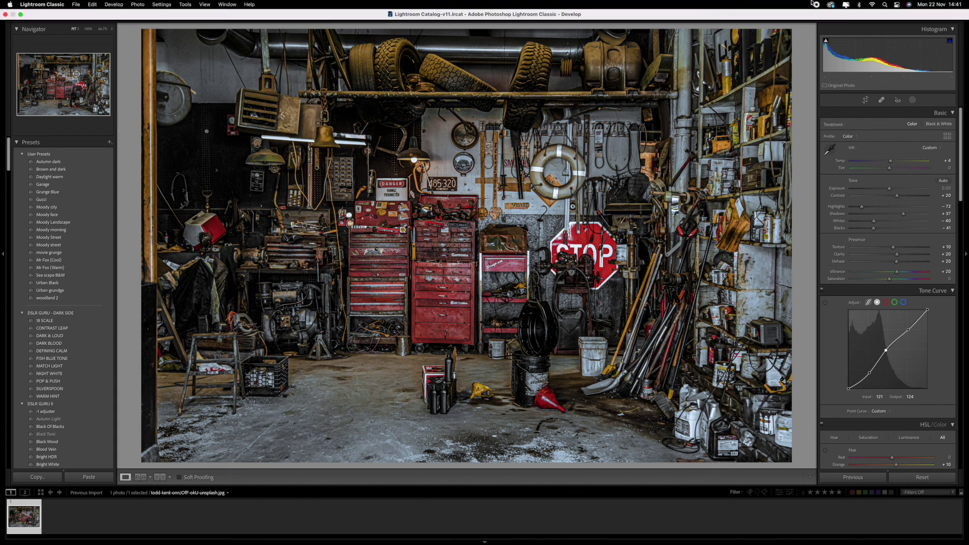